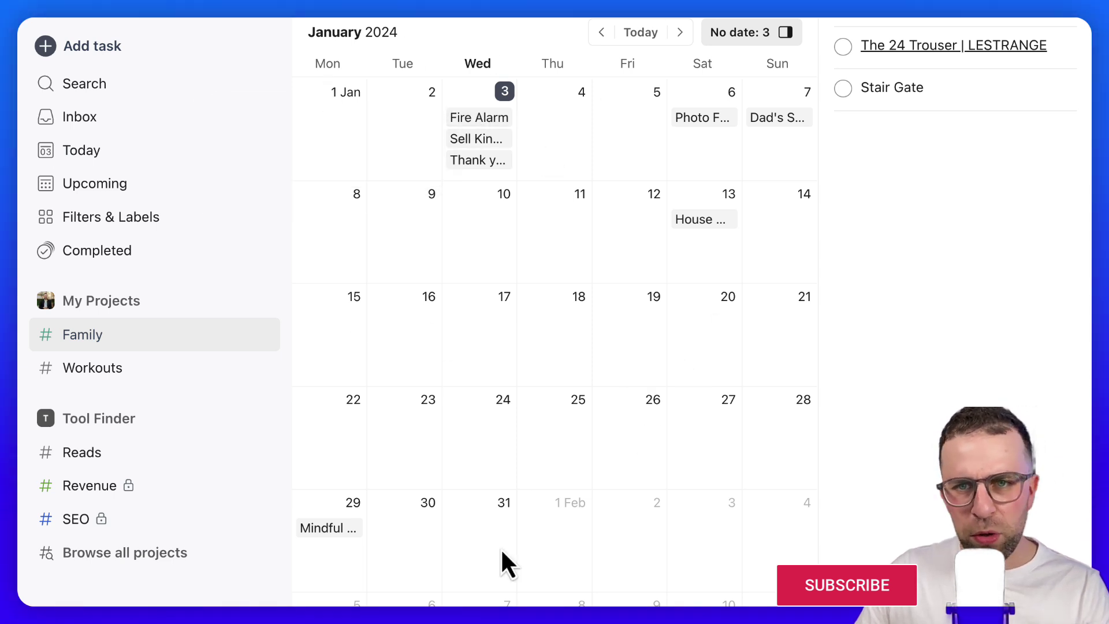
Show the Family project as a January 2024 month calendar, with its three undated tasks listed alongside.
mouse_move(681, 222)
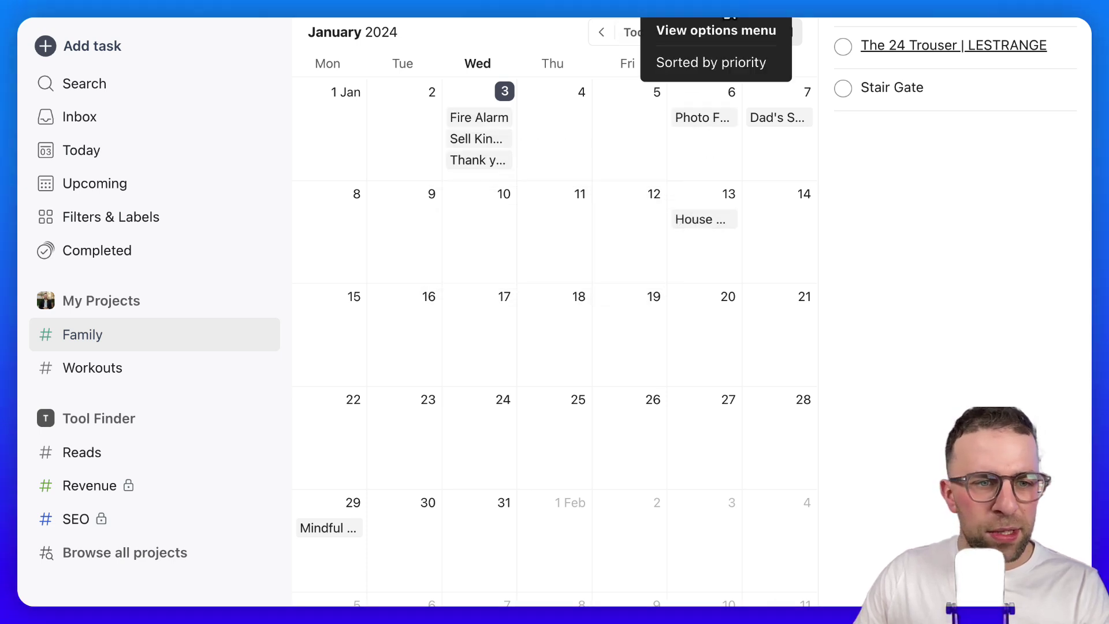
left_click(730, 10)
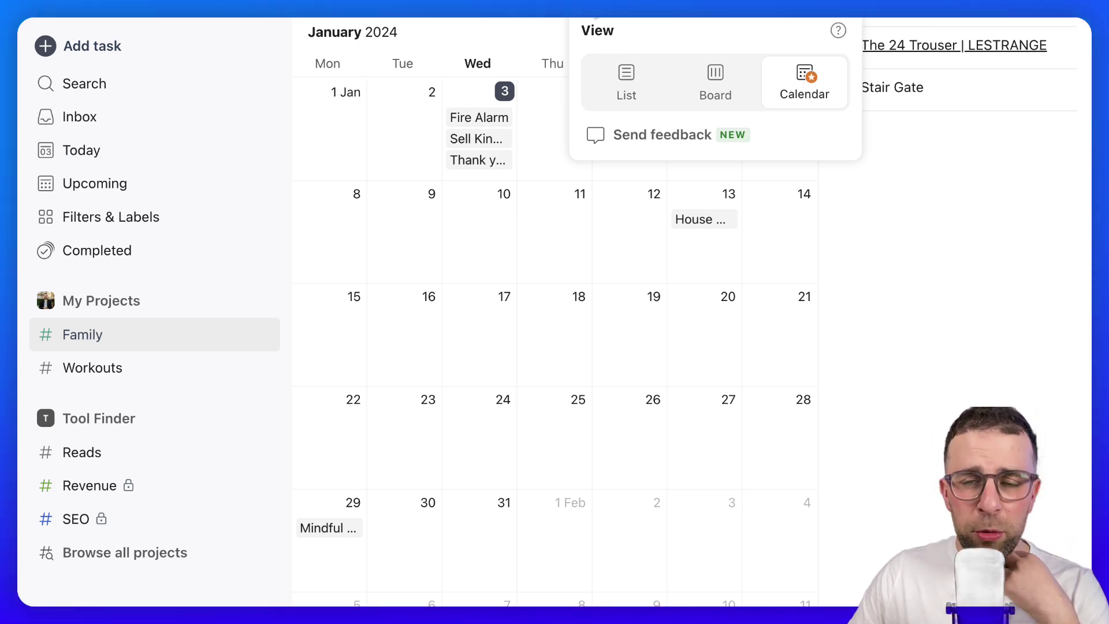
key("Escape")
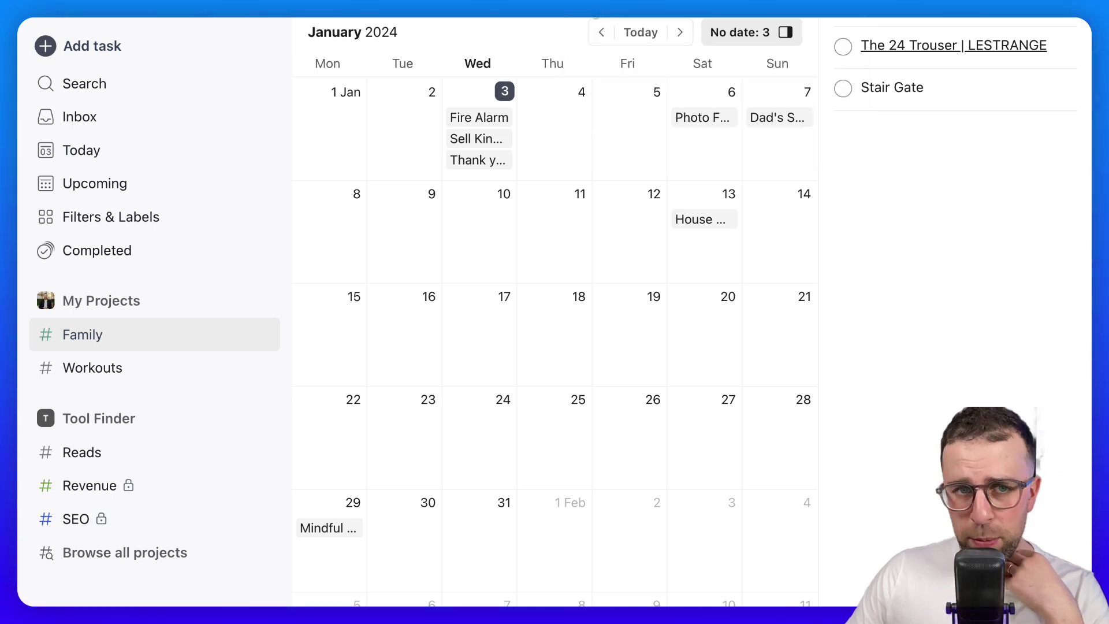
mouse_move(497, 119)
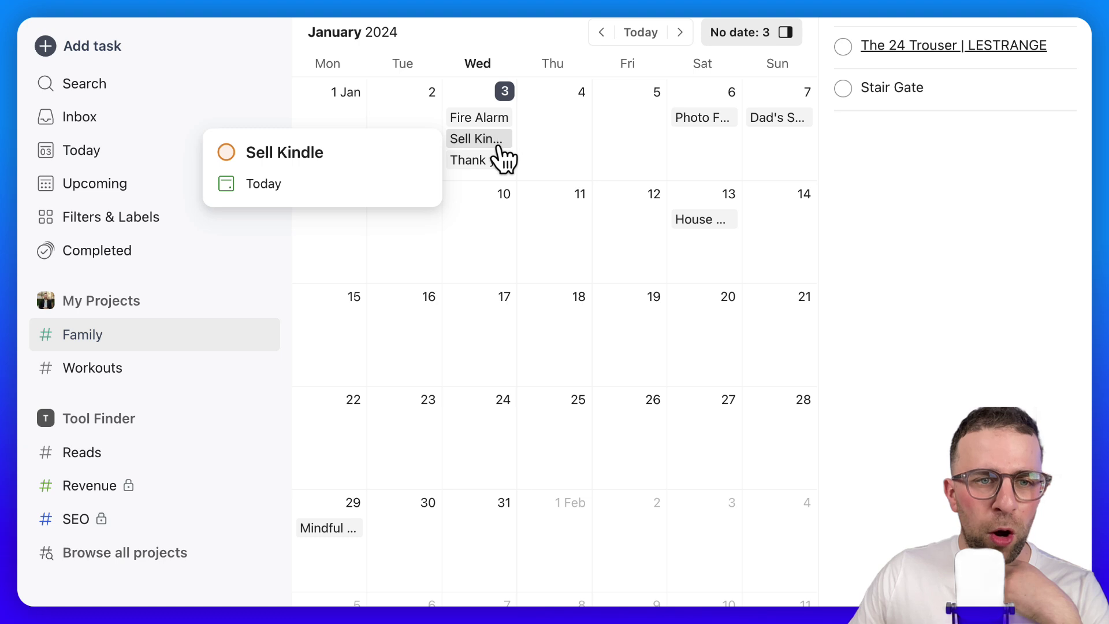
mouse_move(501, 165)
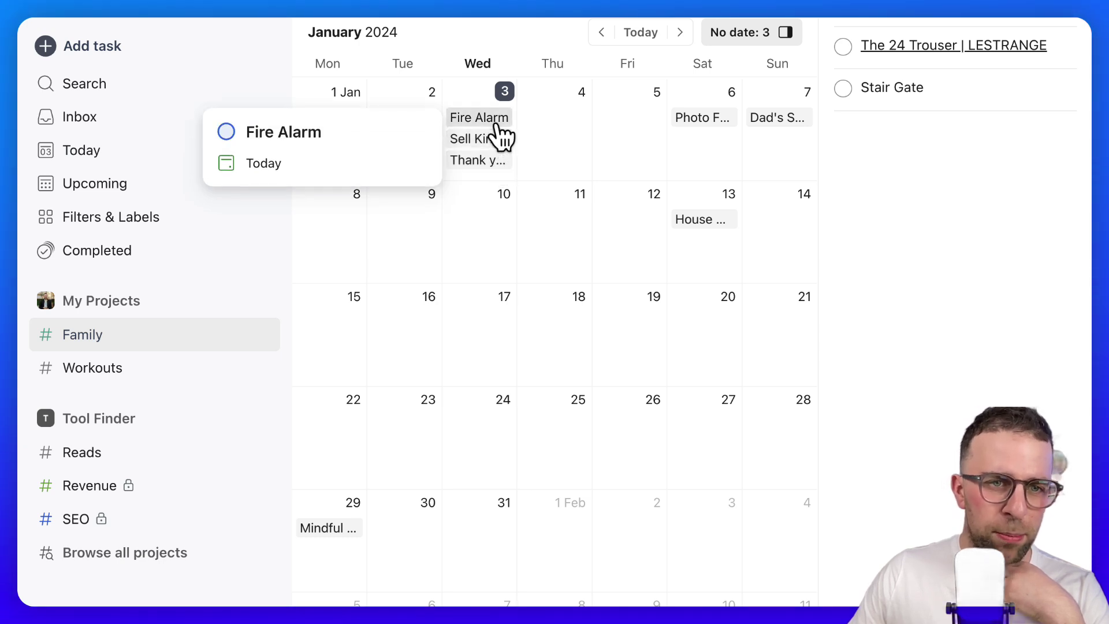
left_click(746, 32)
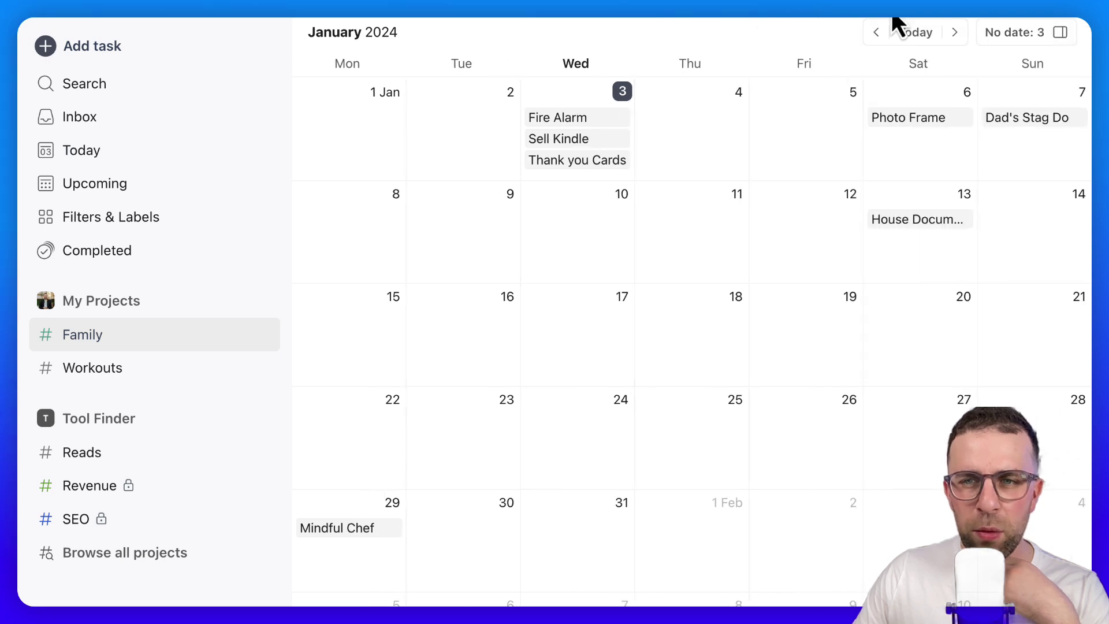
Schedule Book Dentist on Thursday 11 January from the No date list, then hide the list.
left_click(1028, 35)
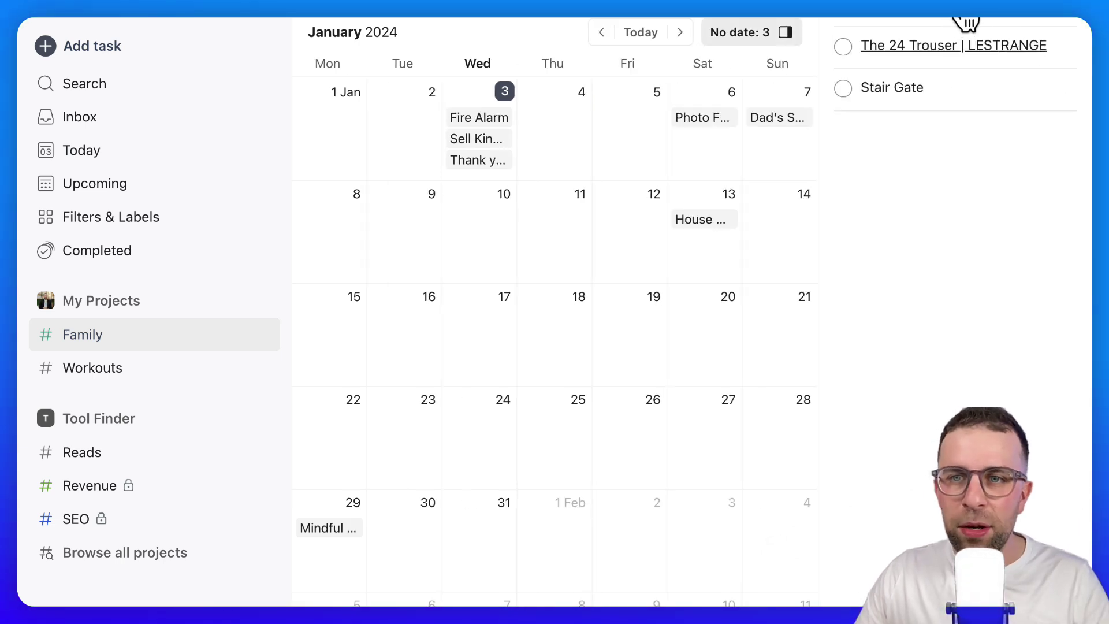
left_click_drag(996, 22, 569, 234)
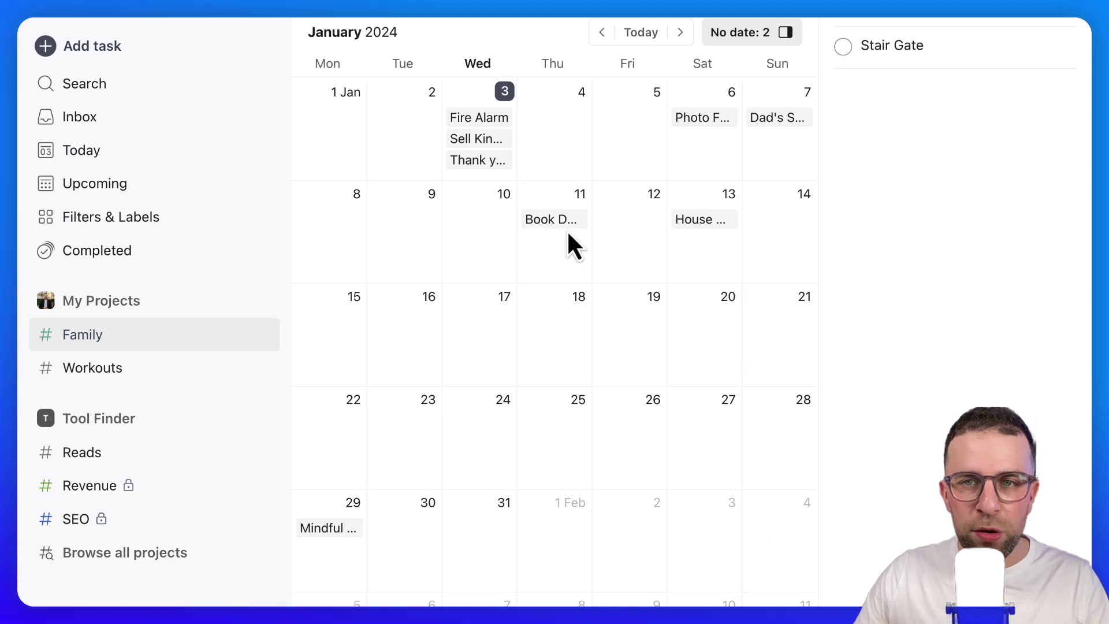
left_click(785, 32)
Review the Book Dentist task details, then bring up the project's view options.
mouse_move(724, 218)
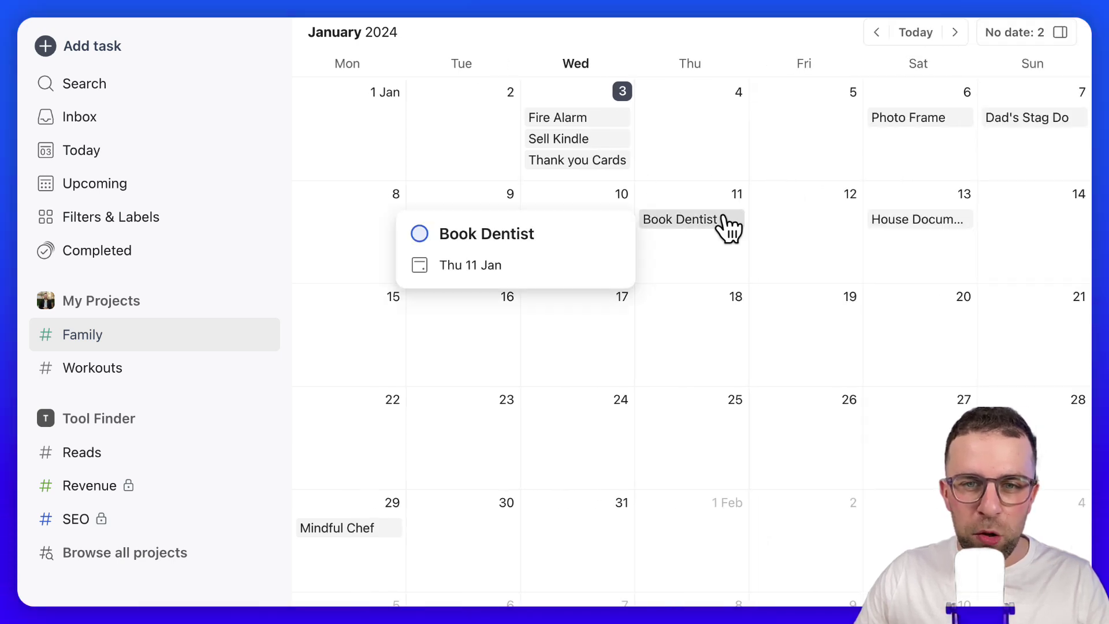
left_click(726, 227)
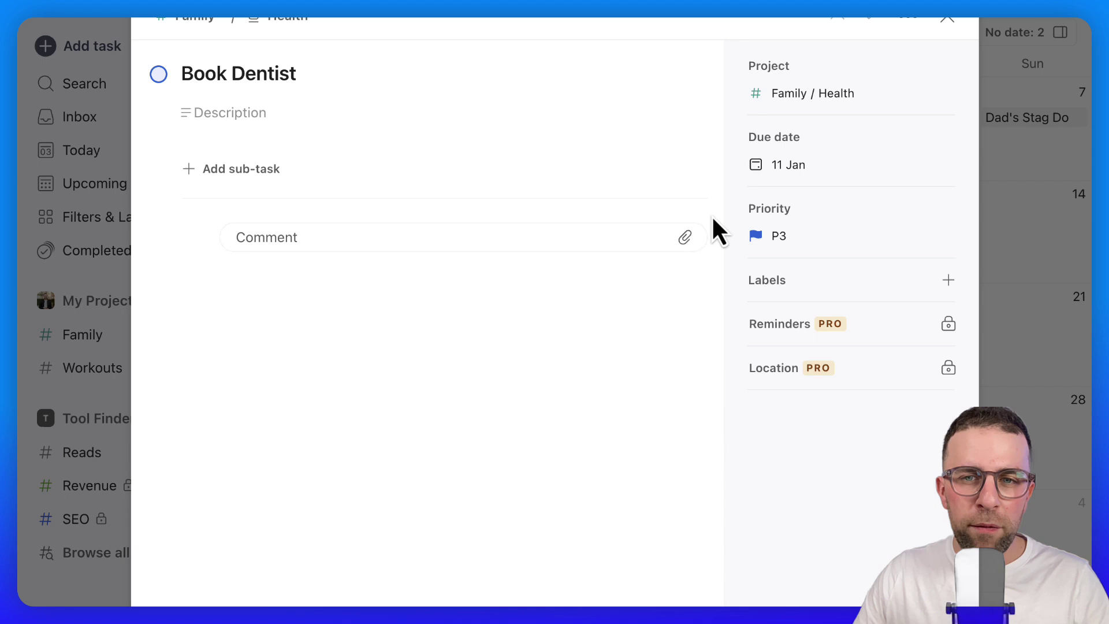
left_click(948, 18)
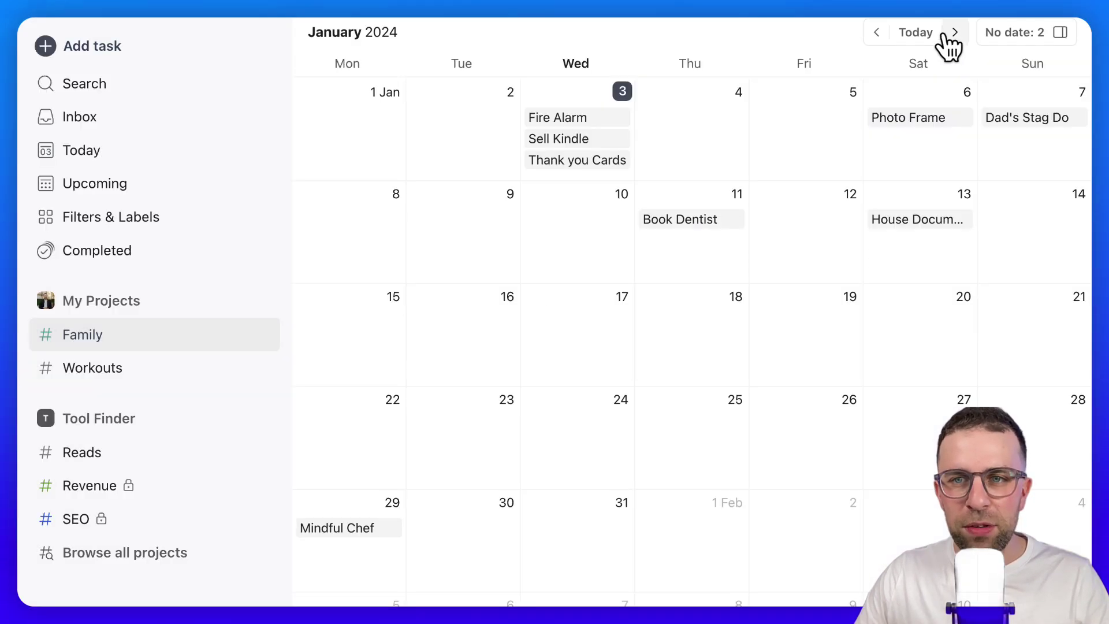
left_click(980, 22)
left_click(976, 20)
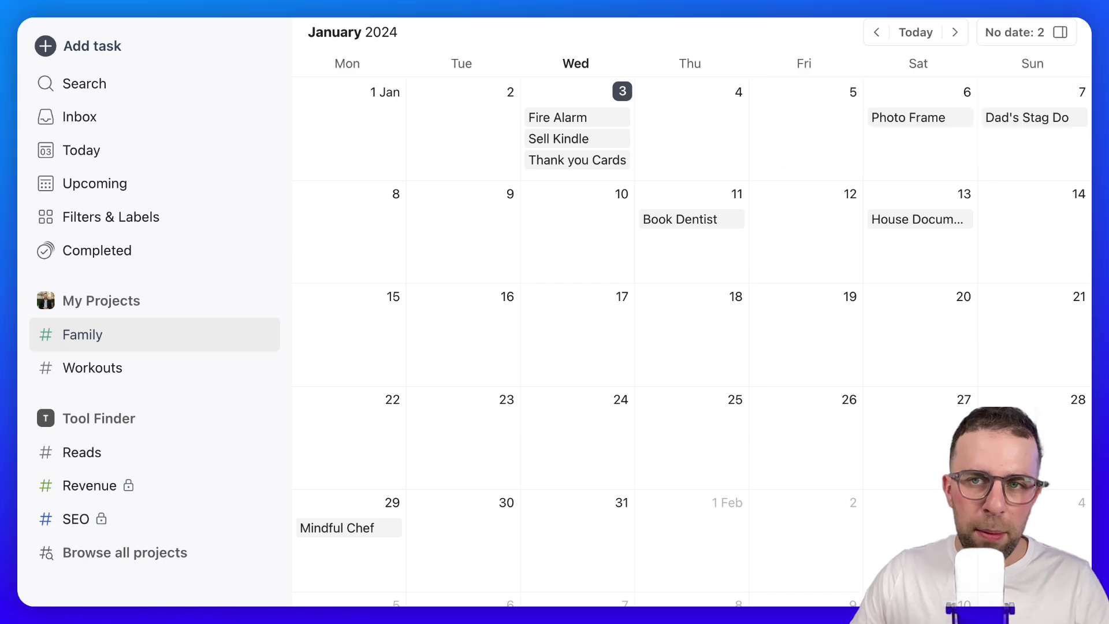
left_click(1061, 29)
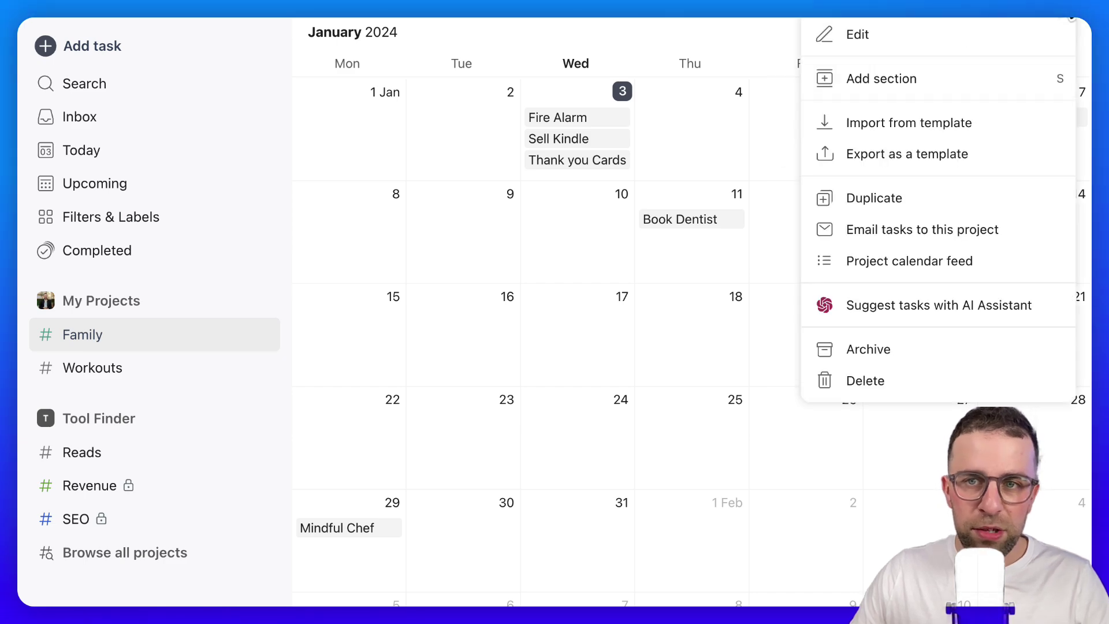
left_click(949, 58)
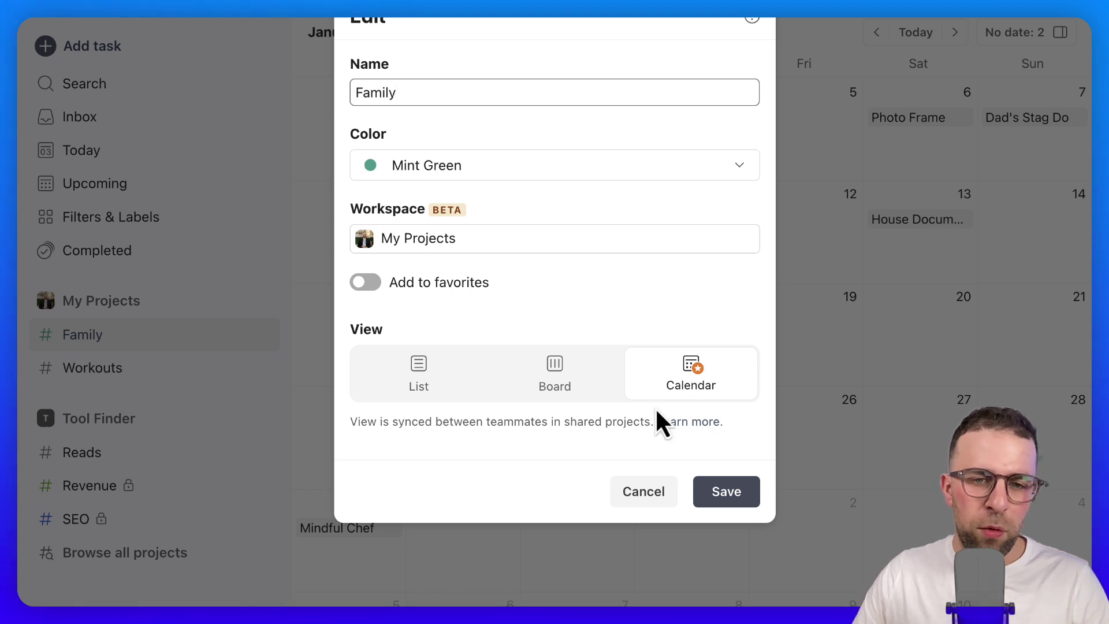
left_click(655, 503)
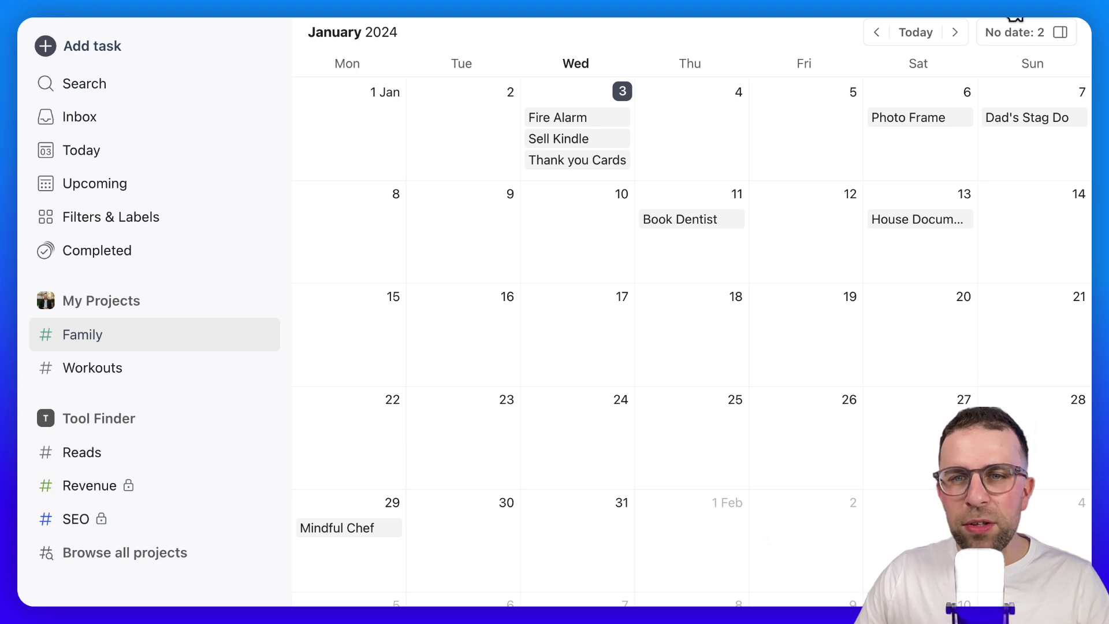
Open and close the Photo Frame task details.
mouse_move(943, 118)
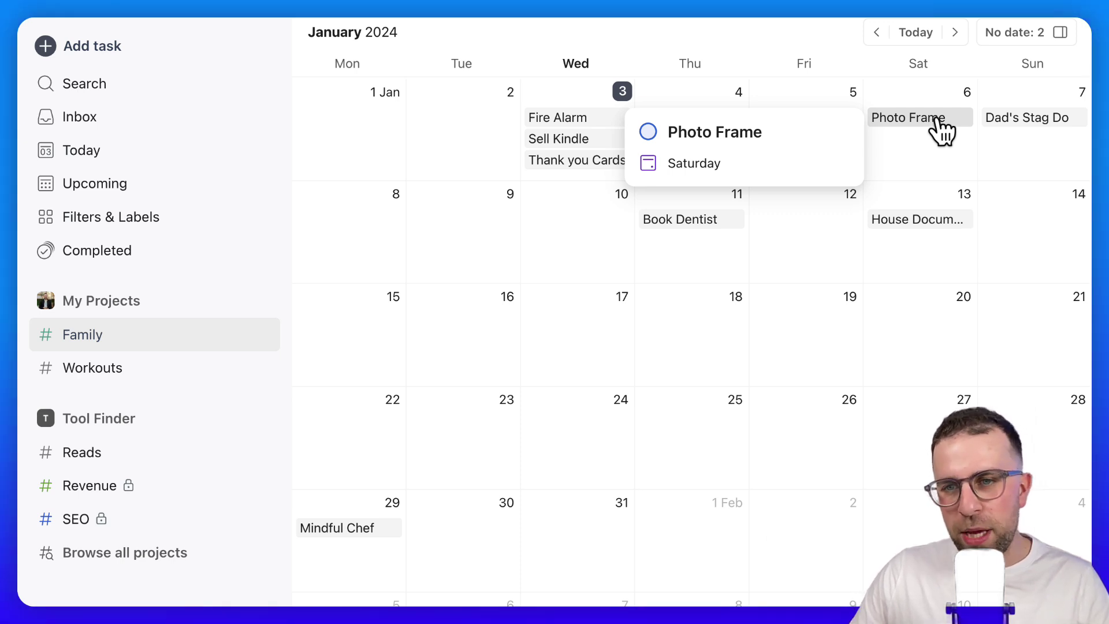
left_click(941, 118)
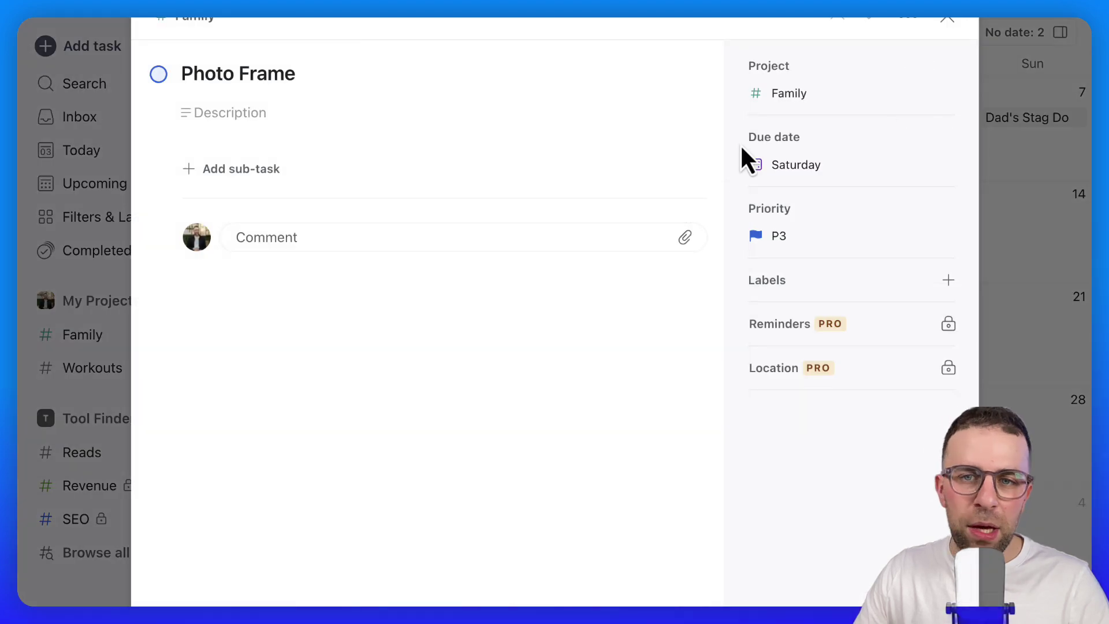
left_click(994, 19)
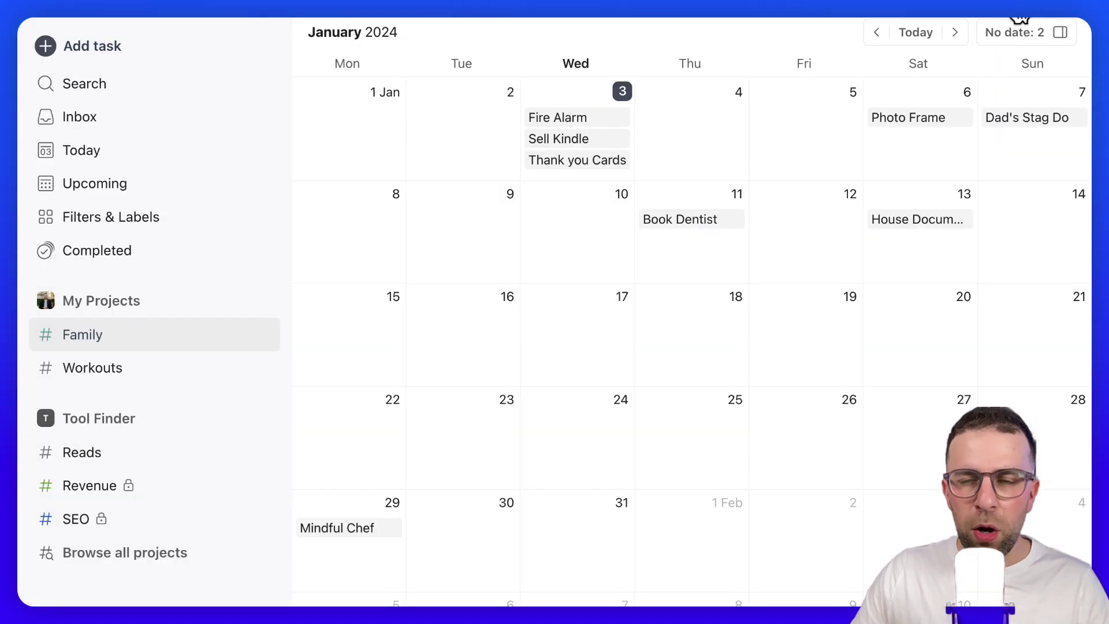
Move Fire Alarm from Wednesday 3 to Thursday 4 January, then cancel a new task on 16 January.
mouse_move(628, 124)
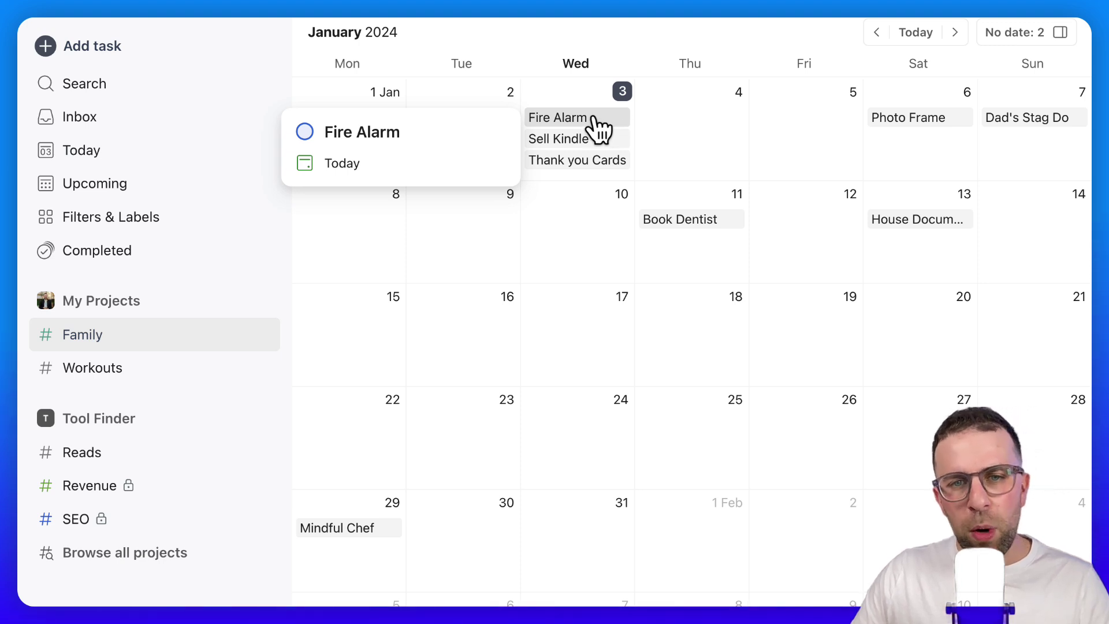
left_click_drag(598, 122, 711, 123)
mouse_move(711, 124)
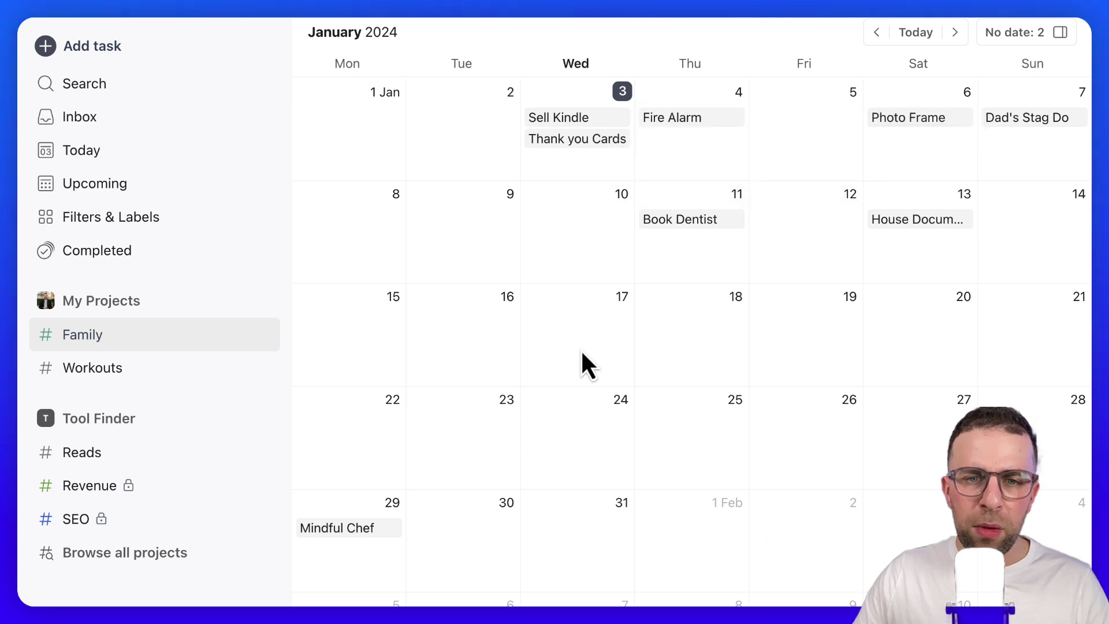
left_click(508, 333)
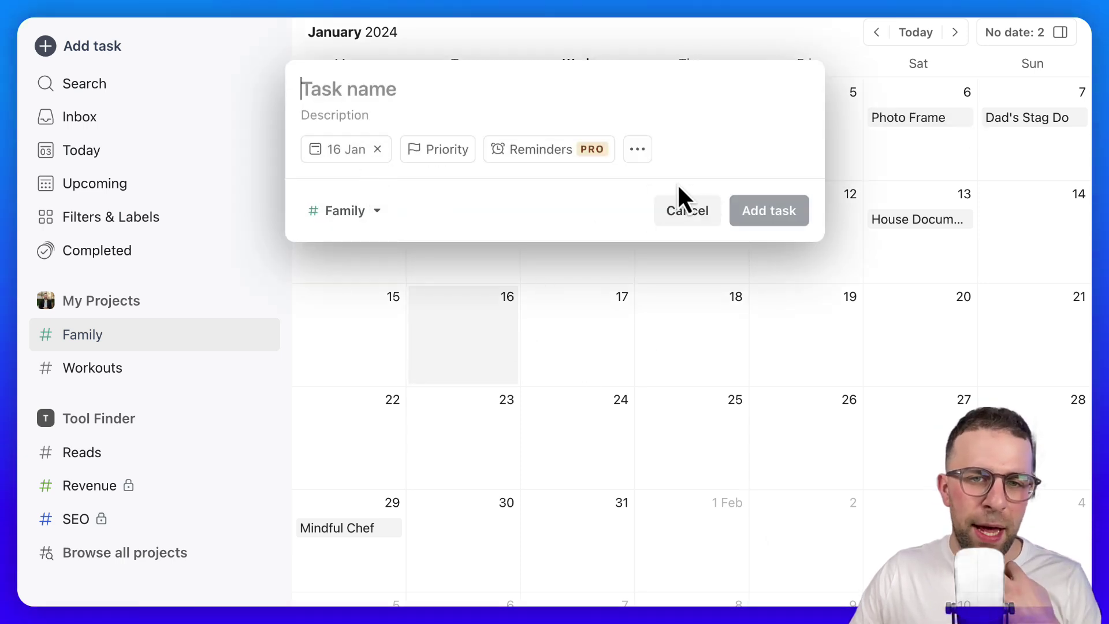
left_click(688, 212)
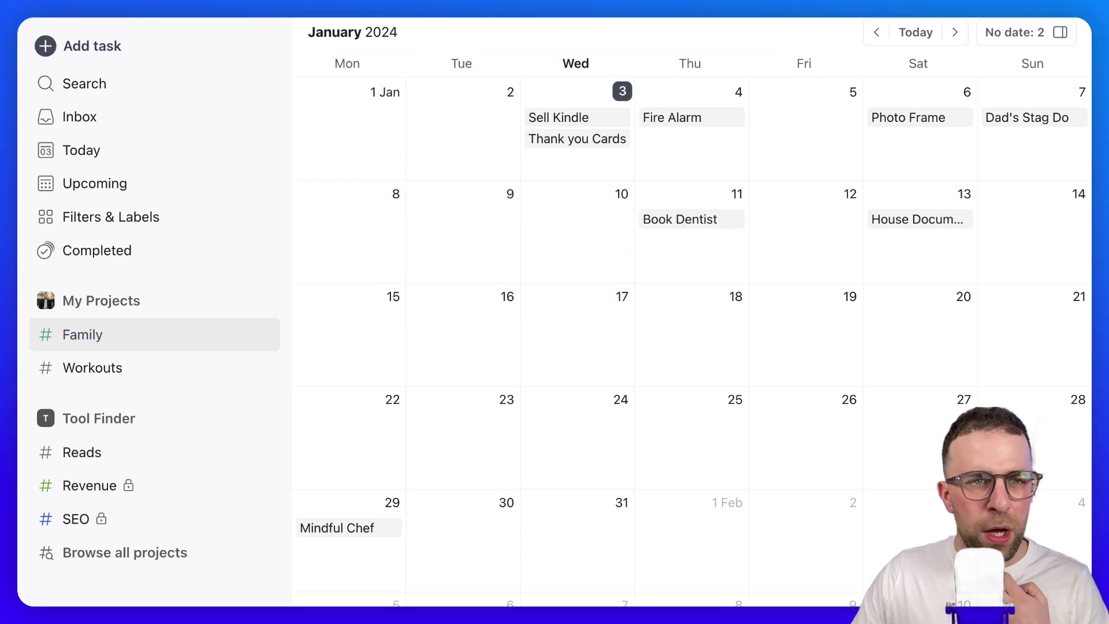
Hide the sidebar, preview the Book Dentist task, then restore the sidebar.
key("m")
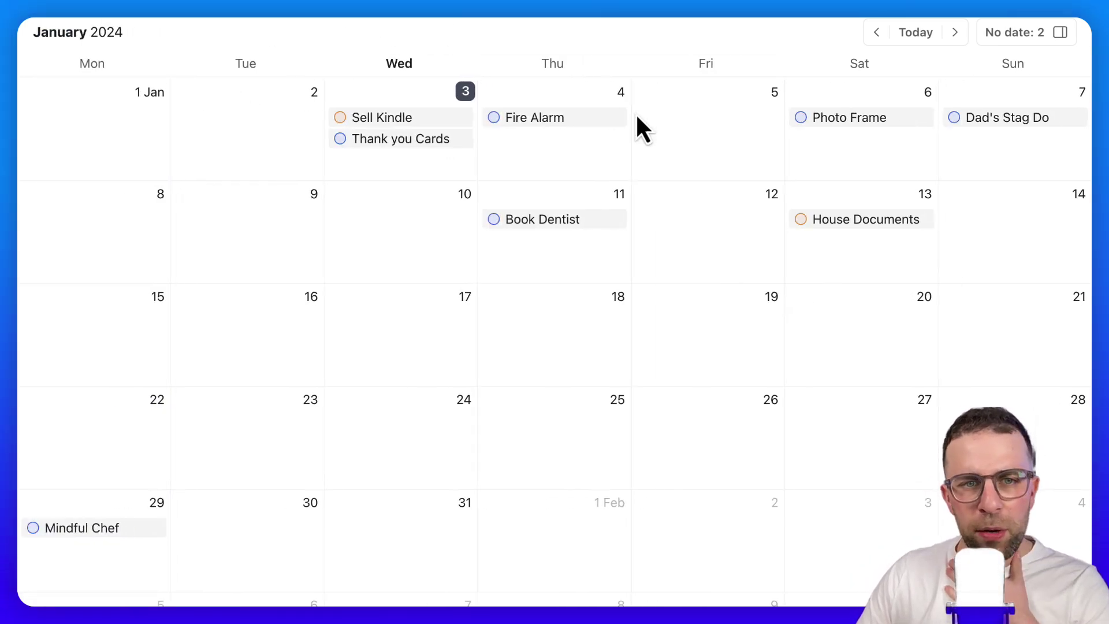
left_click(497, 227)
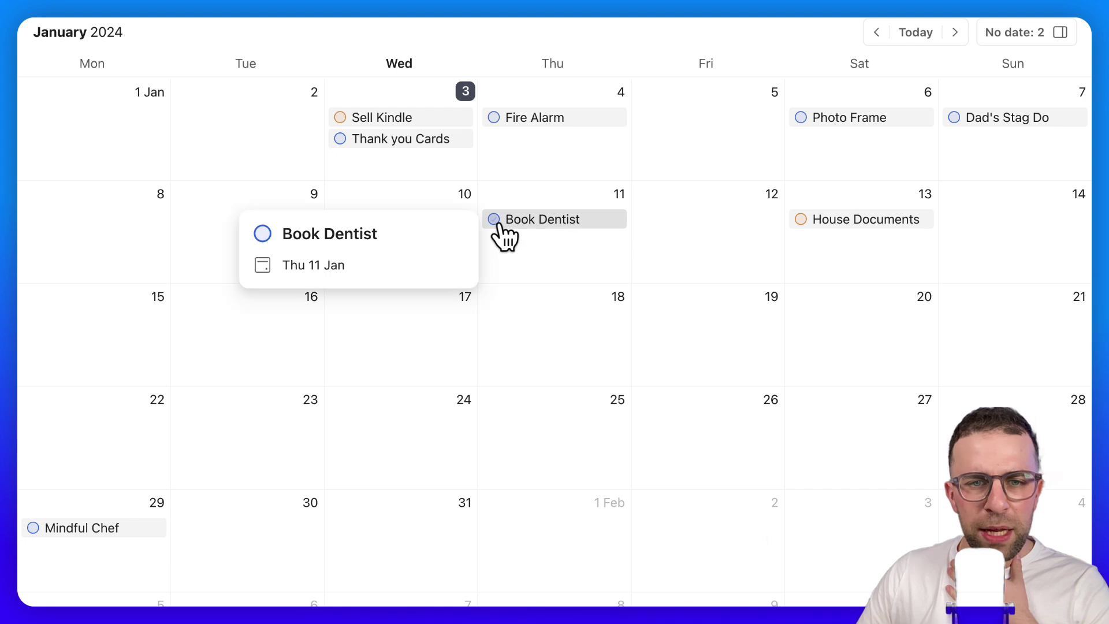
key("Escape")
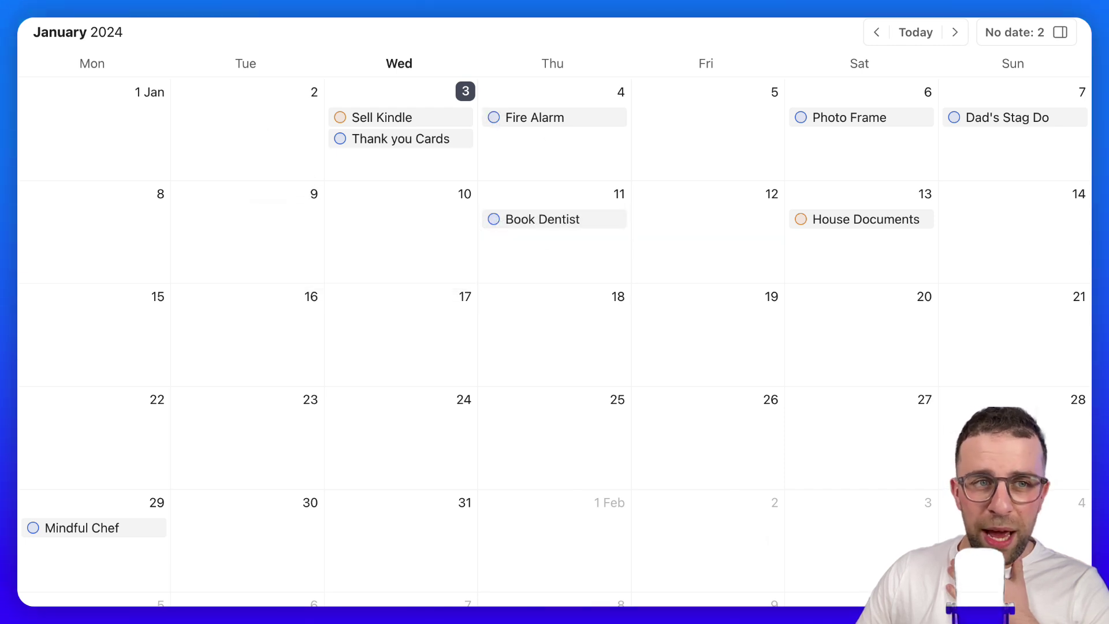
key("m")
key("m")
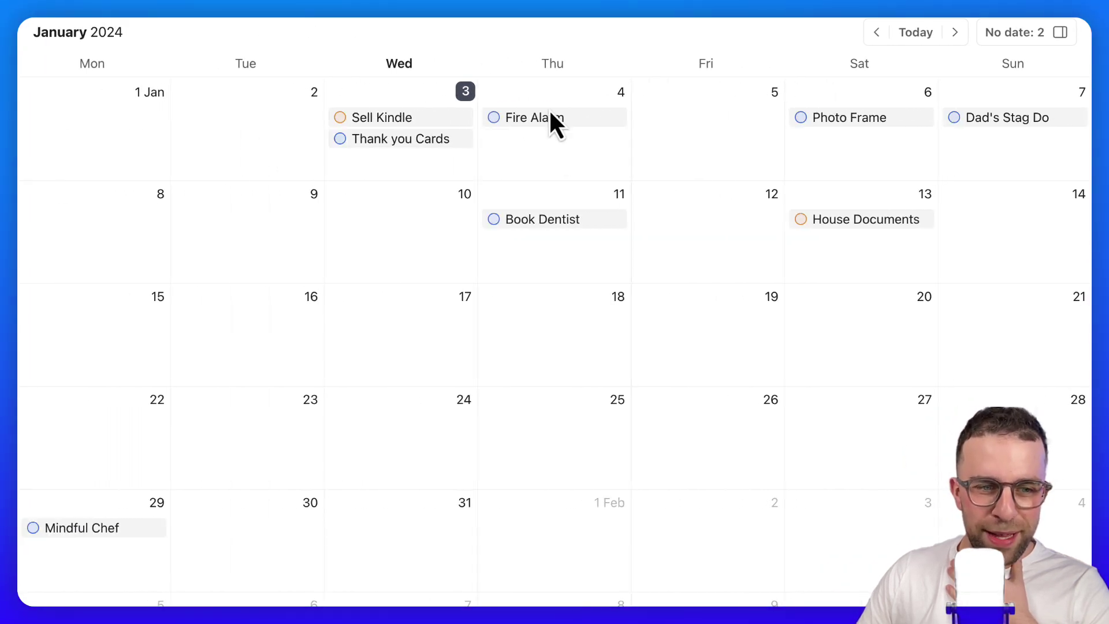
Preview Sell Kindle, Fire Alarm and Book Dentist, then mark Sell Kindle complete.
left_click(445, 119)
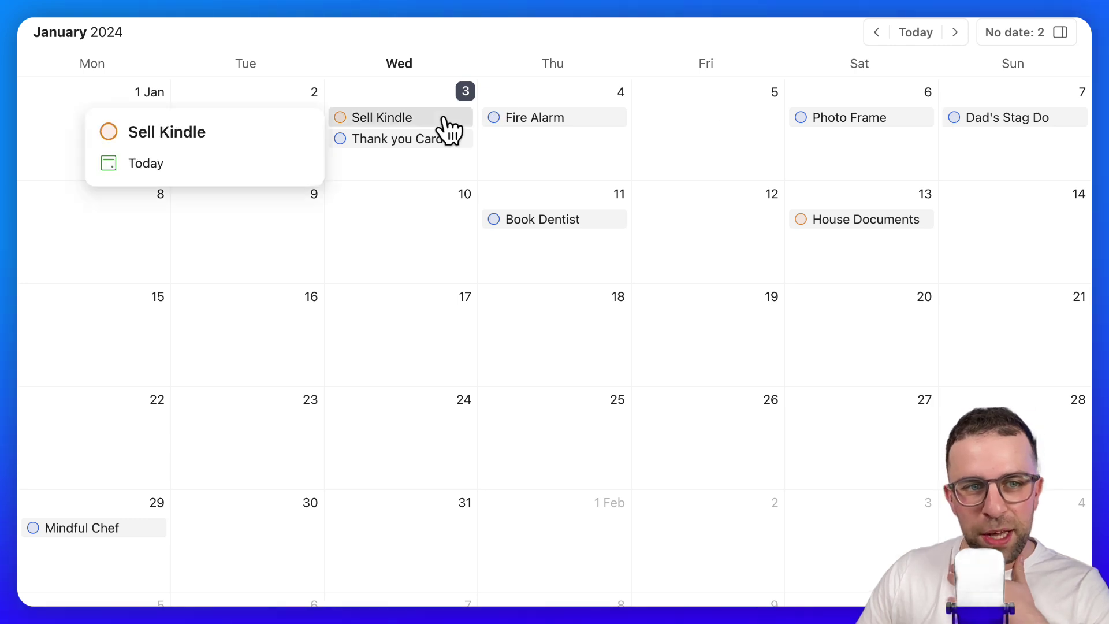
left_click(525, 118)
left_click(539, 220)
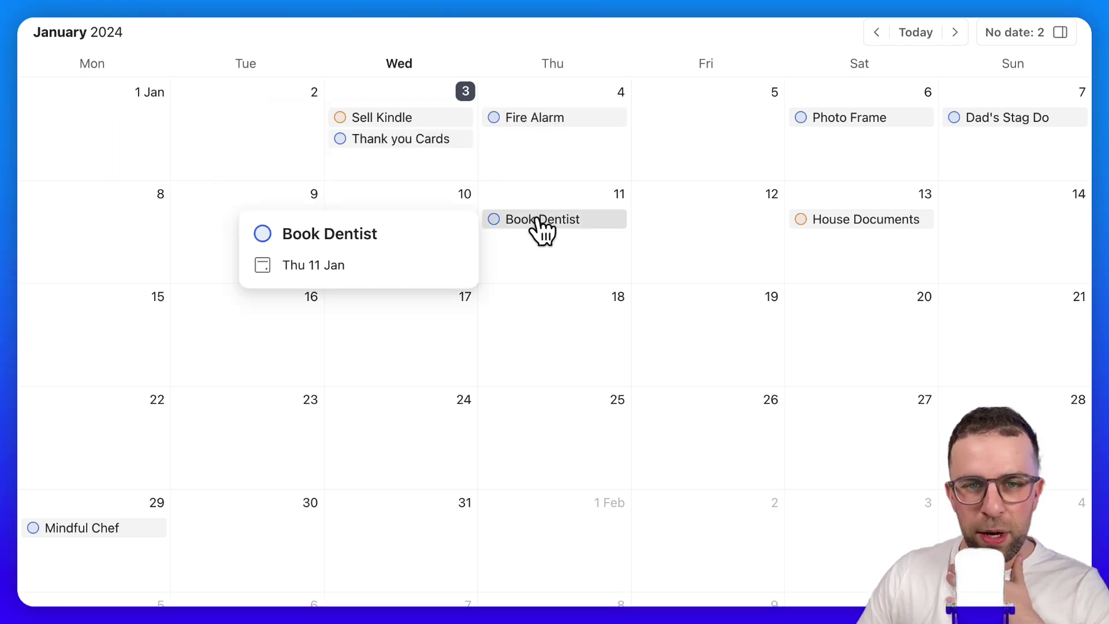
left_click(350, 119)
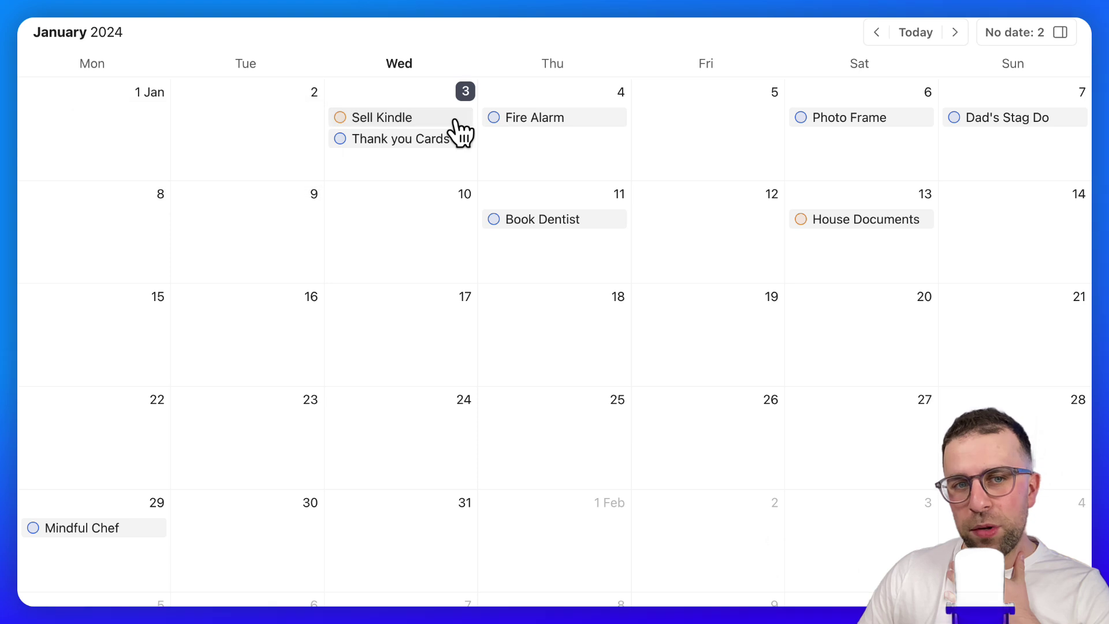
left_click(341, 119)
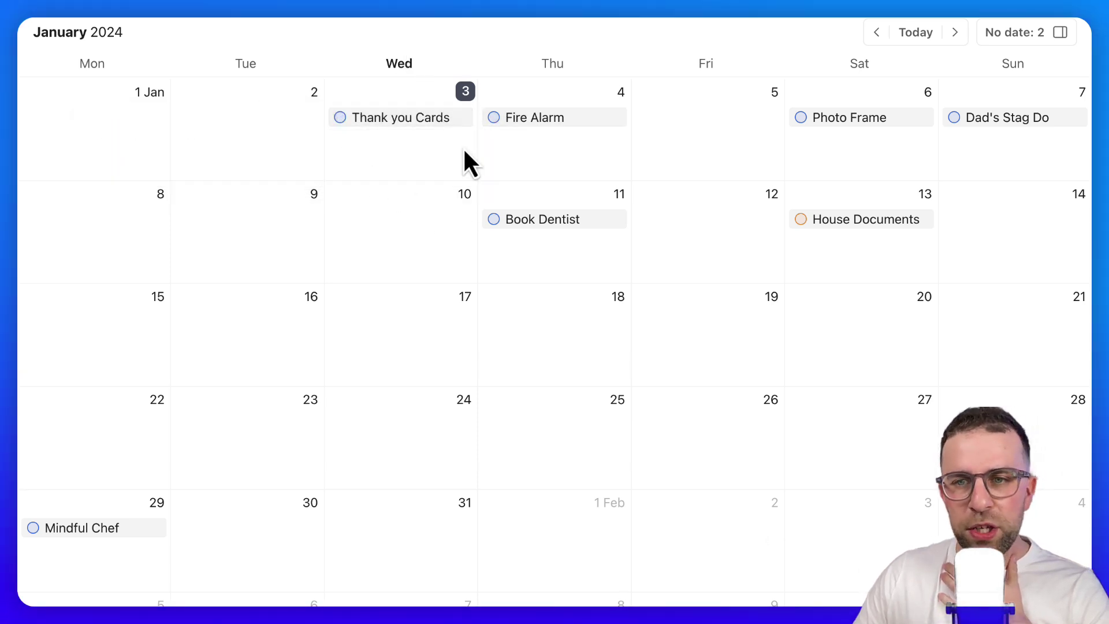
Flip the calendar between February and January 2024, ending on January.
left_click(955, 32)
left_click(878, 32)
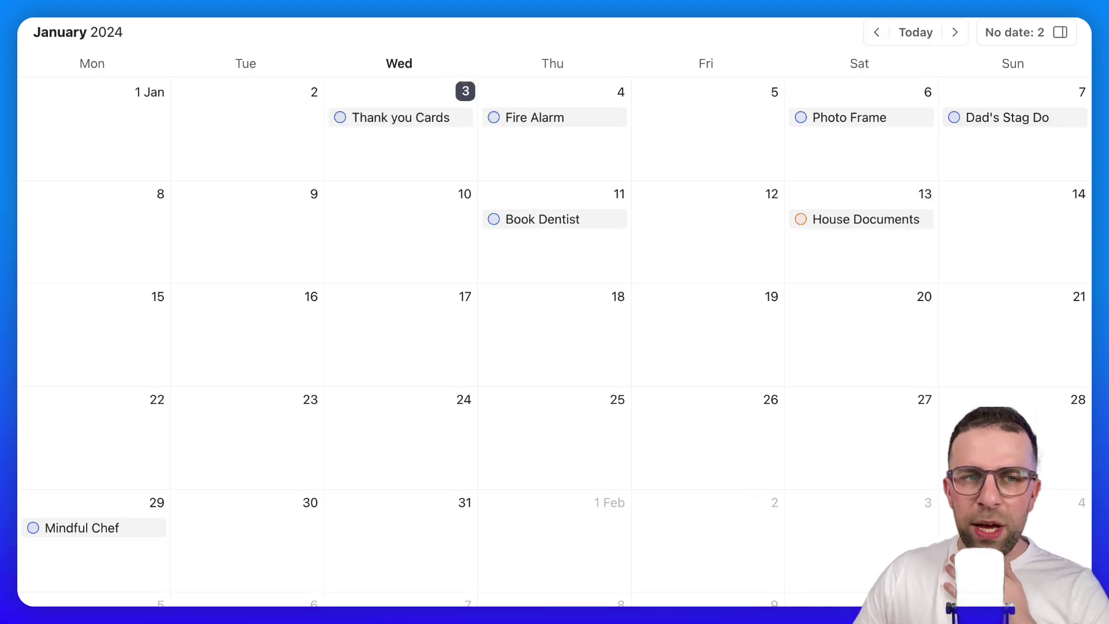
left_click(955, 32)
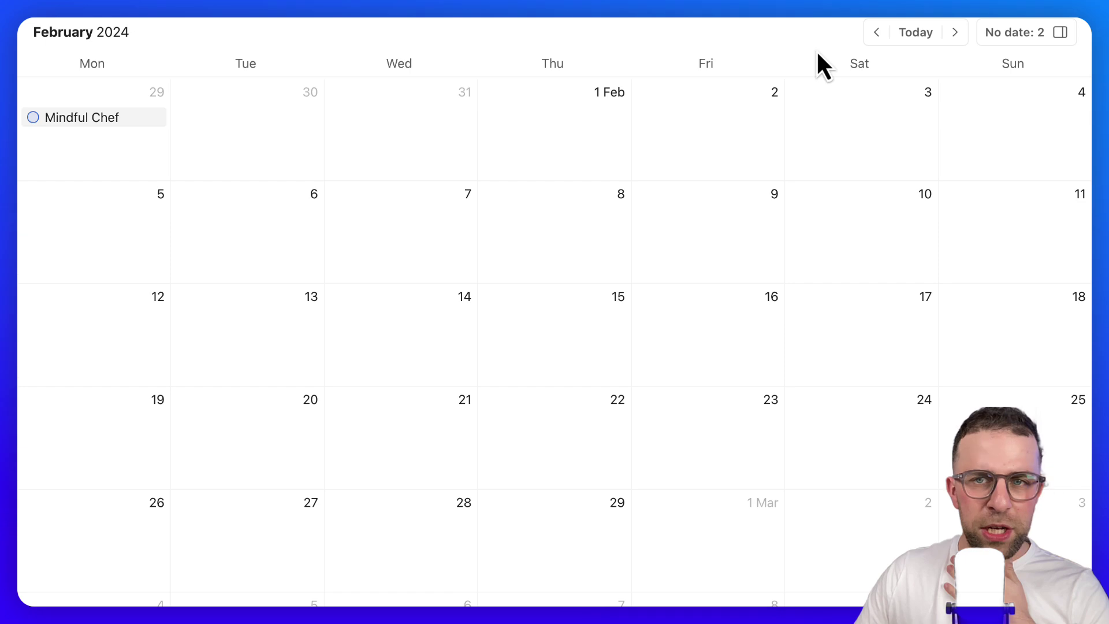
left_click(877, 32)
Open and close the project's sharing options and its extra actions list.
key("shift+s")
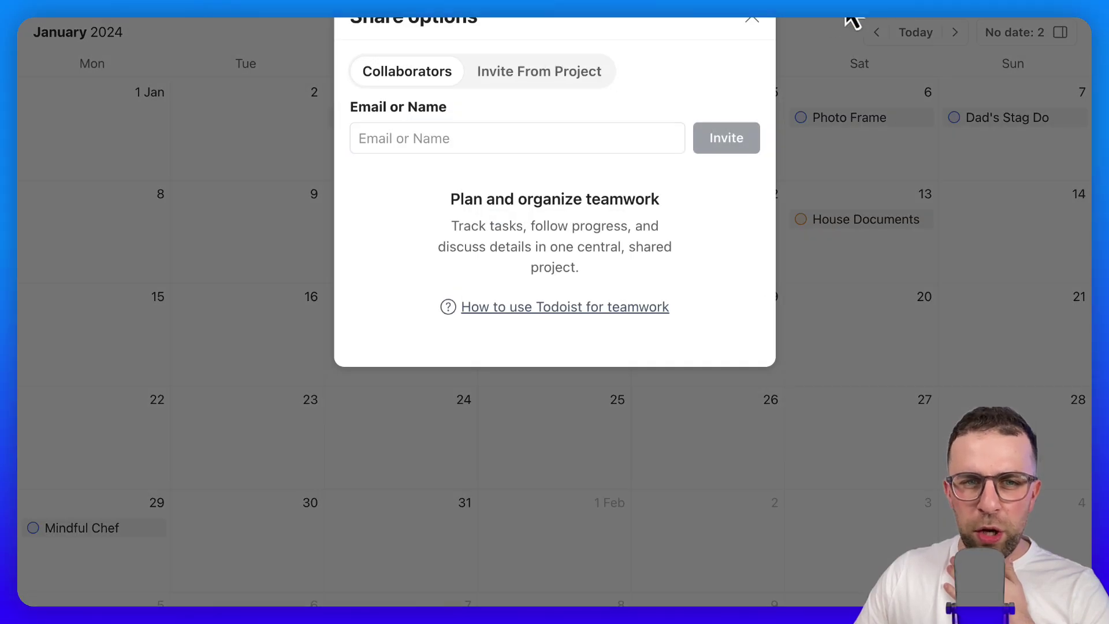
left_click(752, 23)
left_click(1051, 17)
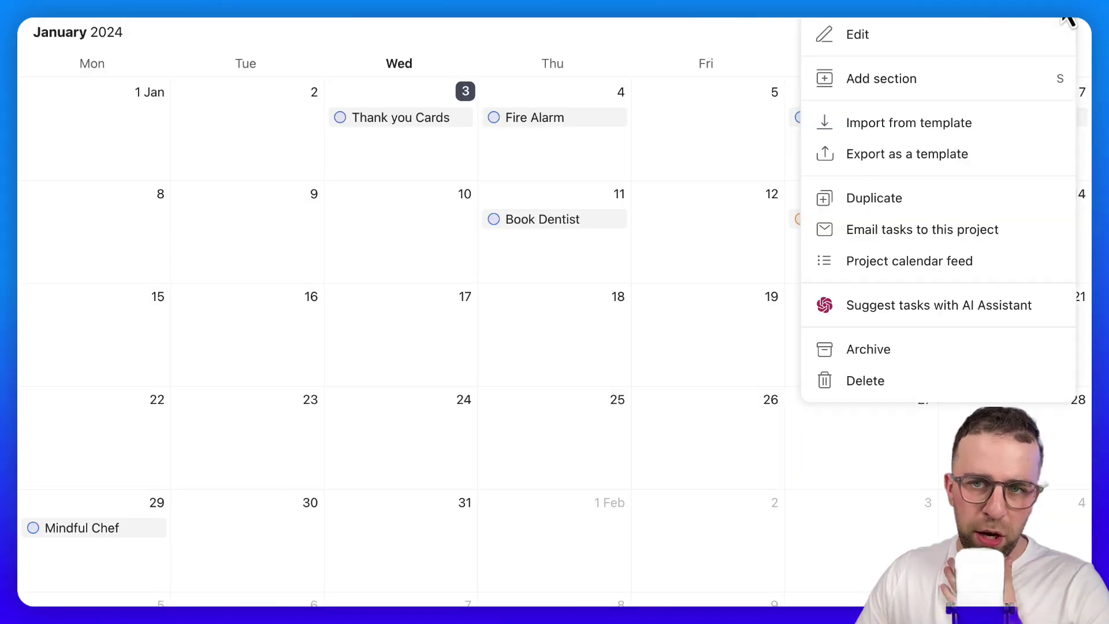
left_click(664, 281)
Schedule The 24 Trouser task on Saturday 20 January from the No date list.
left_click(1043, 36)
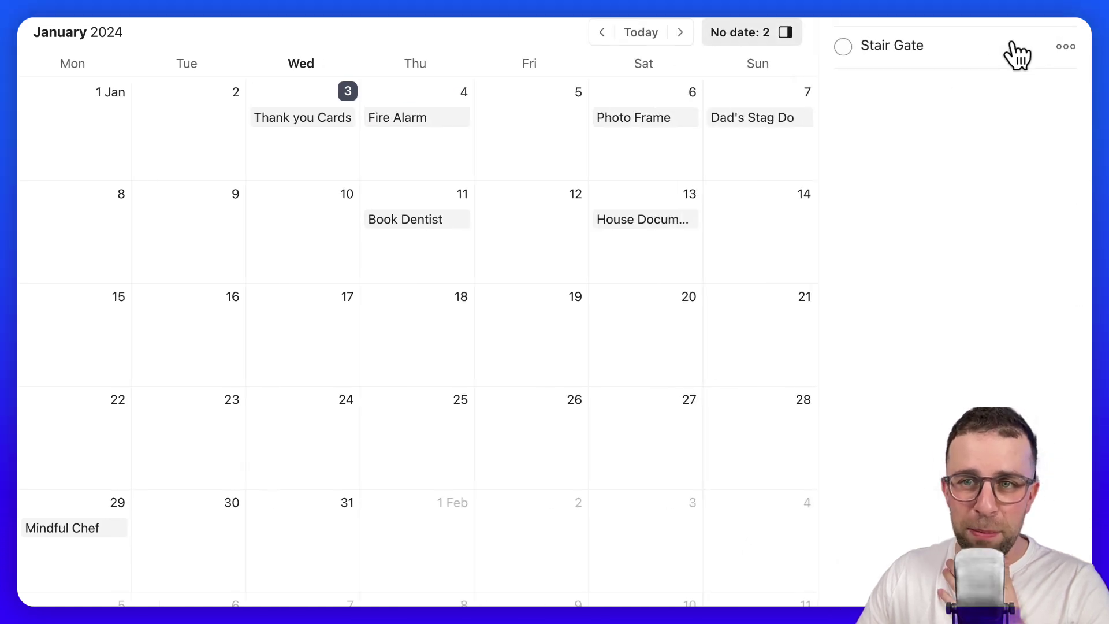
left_click(1070, 22)
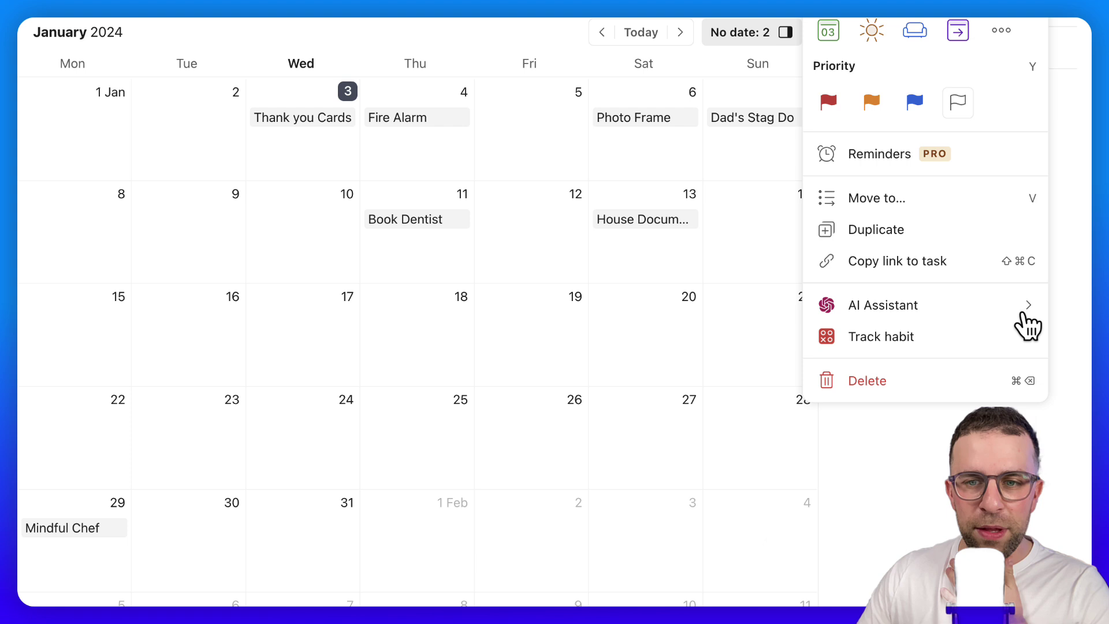
key("Escape")
left_click_drag(990, 24, 619, 327)
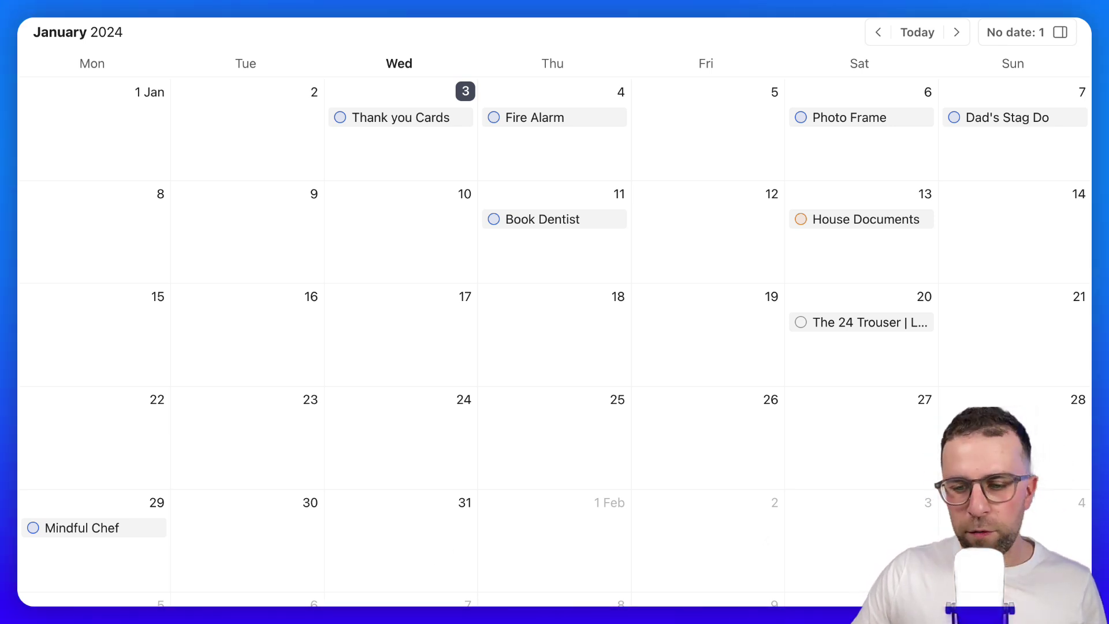
left_click(1098, 93)
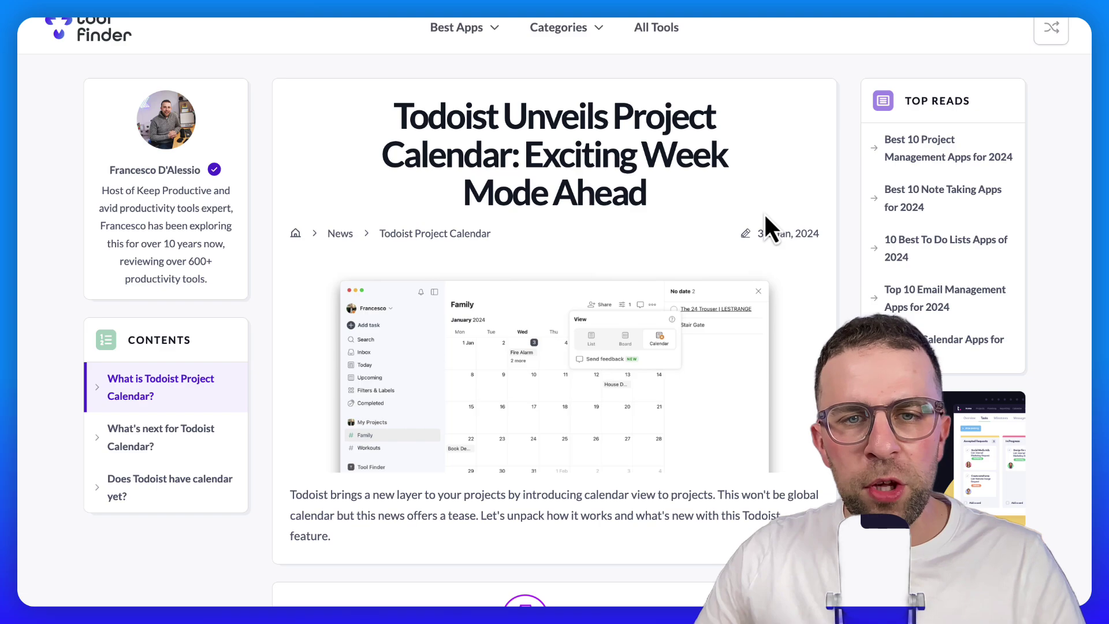
Scroll the Tool Finder article down to its 'Week View: Perfect for Time Boxing' section.
scroll(764, 212, "down", 10)
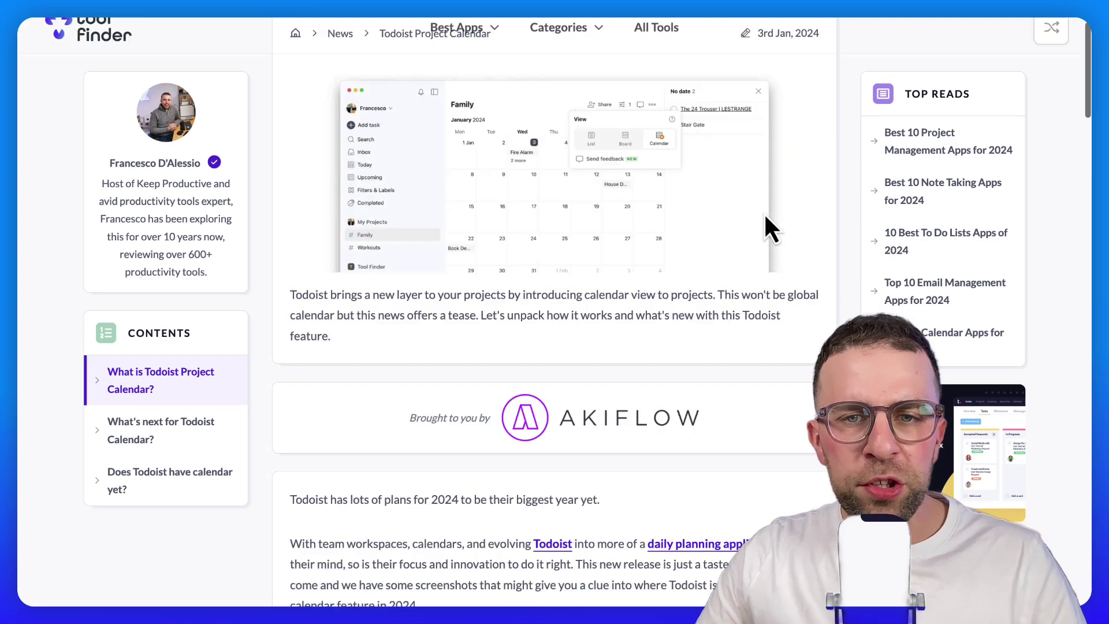
scroll(765, 217, "down", 15)
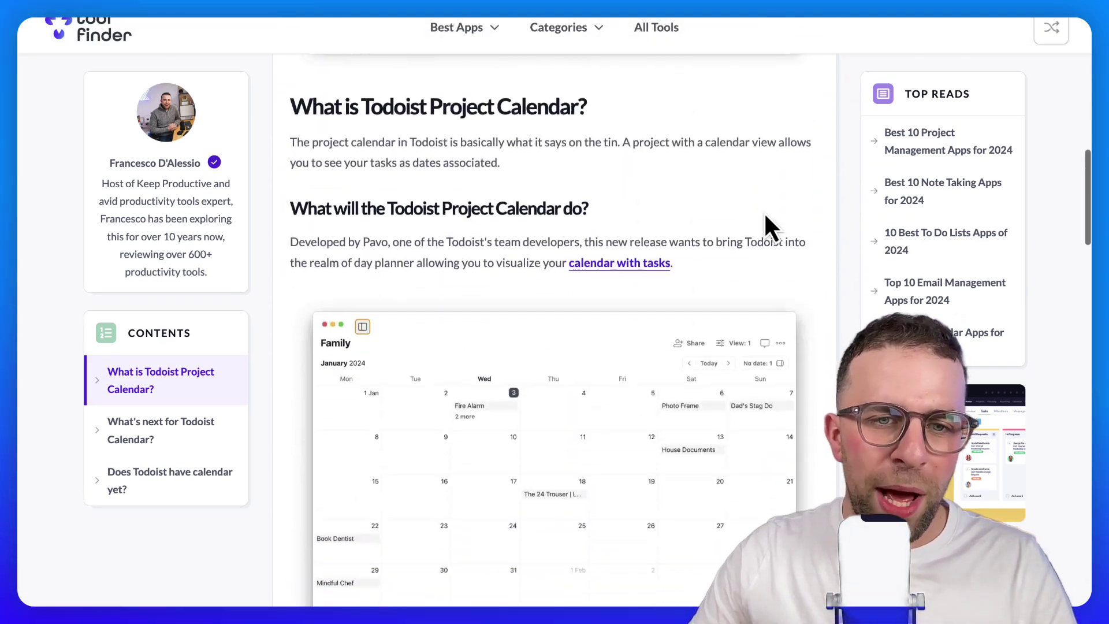
scroll(766, 217, "down", 6)
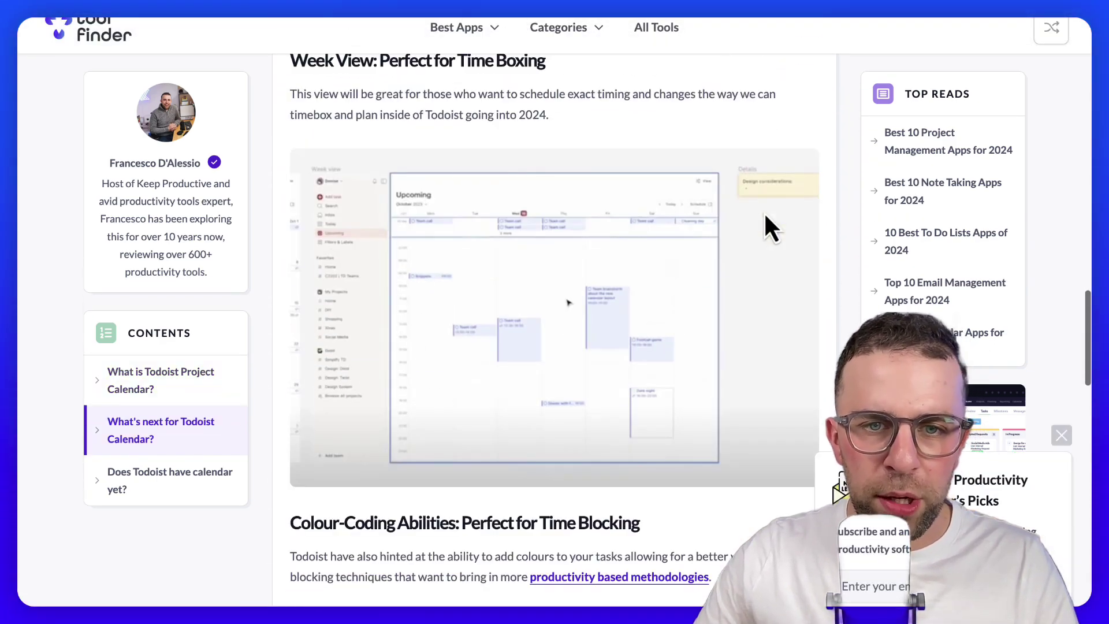
scroll(765, 214, "up", 1)
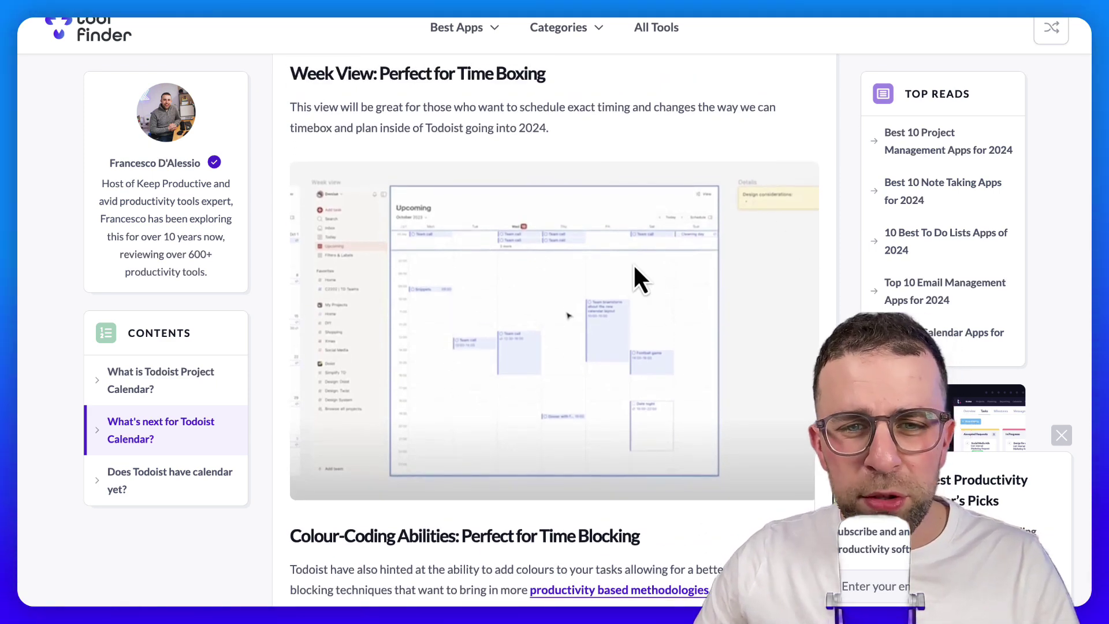
scroll(633, 262, "down", 2)
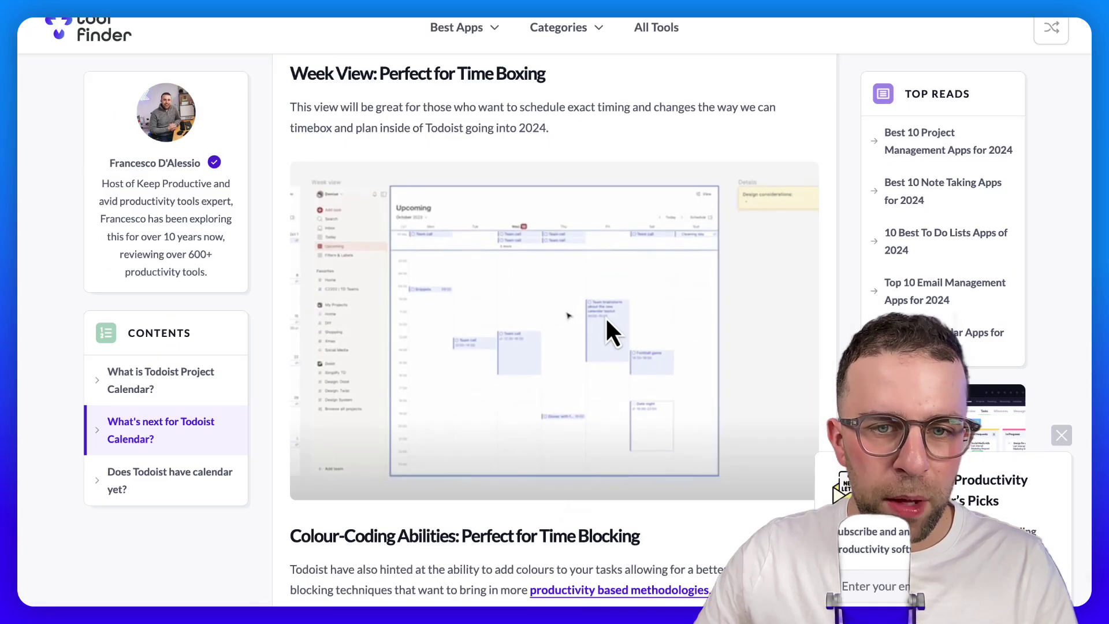
Scroll down to the colour-coded calendar screenshot above 'Does Todoist have calendar yet?'.
scroll(605, 316, "down", 10)
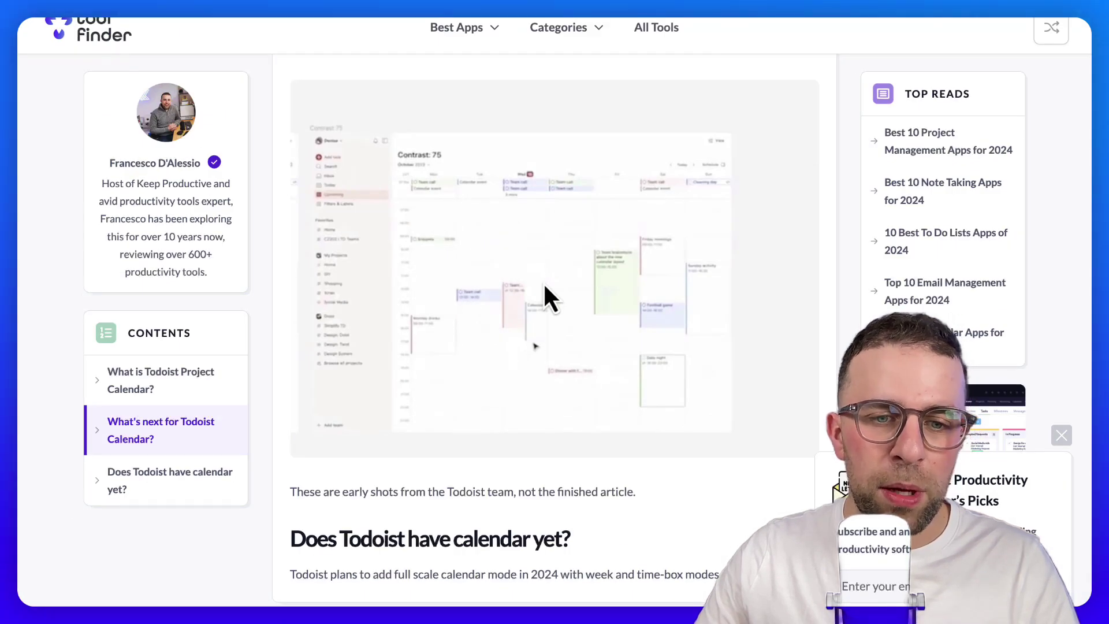
Scroll the article back up to its 'Todoist Unveils Project Calendar' title.
scroll(559, 230, "up", 1)
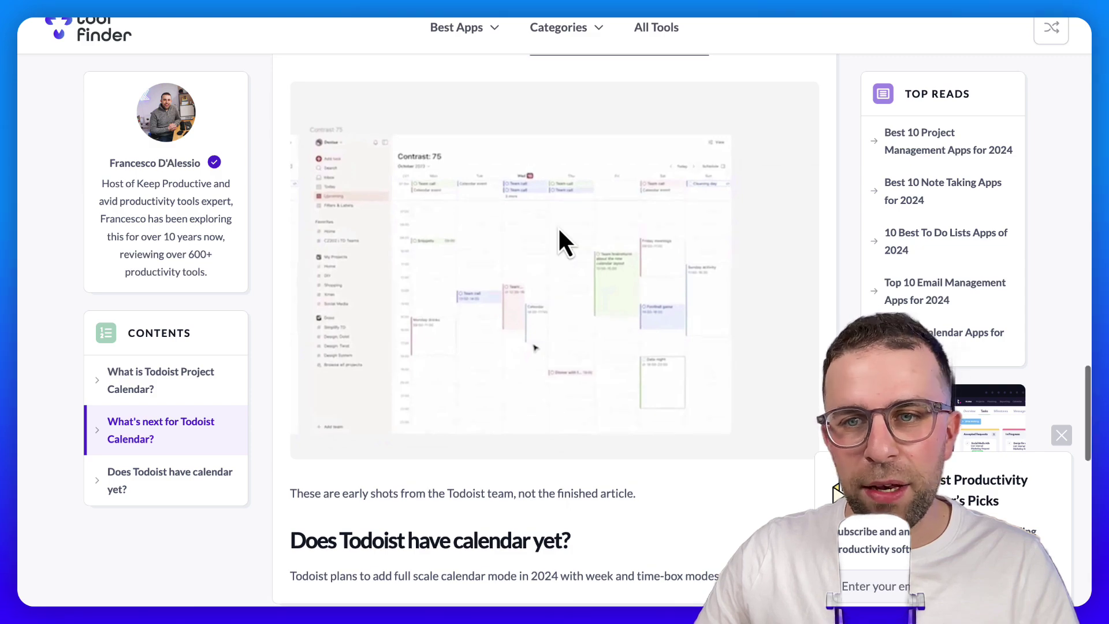
scroll(558, 226, "up", 10)
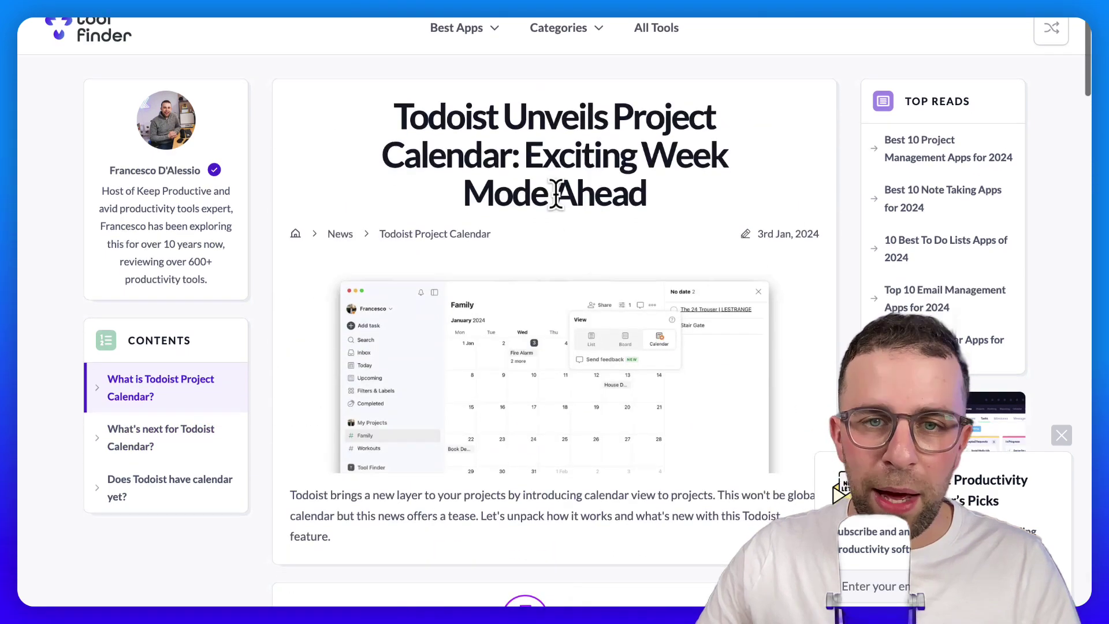